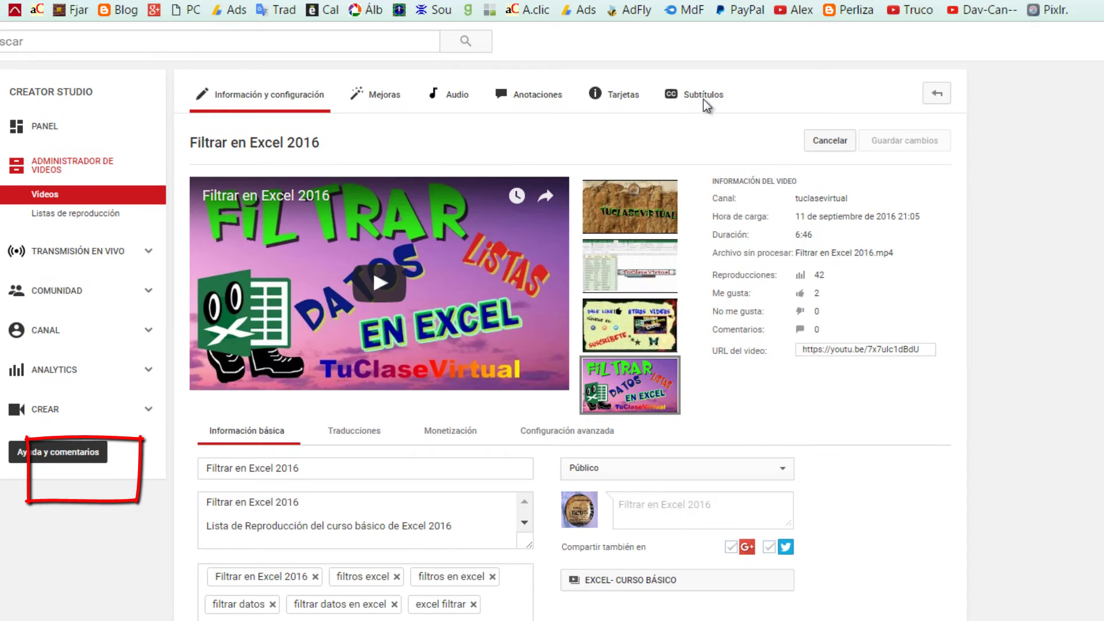
- Open the subtitle manager of the video "Filtrar en Excel 2016" and add new subtitles in Inglés
{"action": "left_click", "coordinate": [704, 98]}
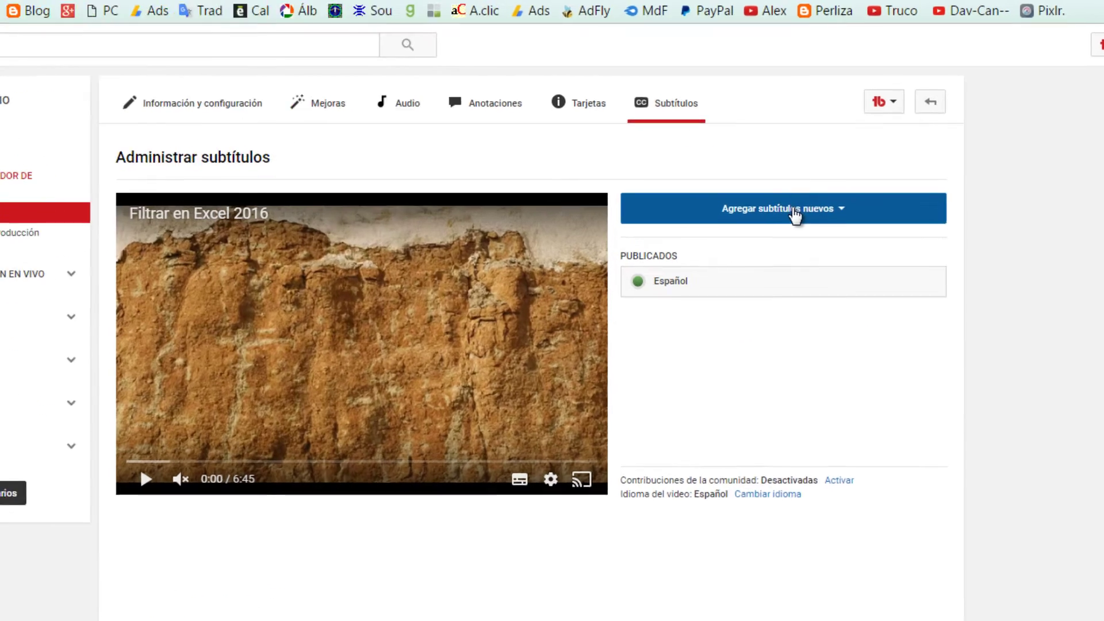
{"action": "left_click", "coordinate": [820, 197]}
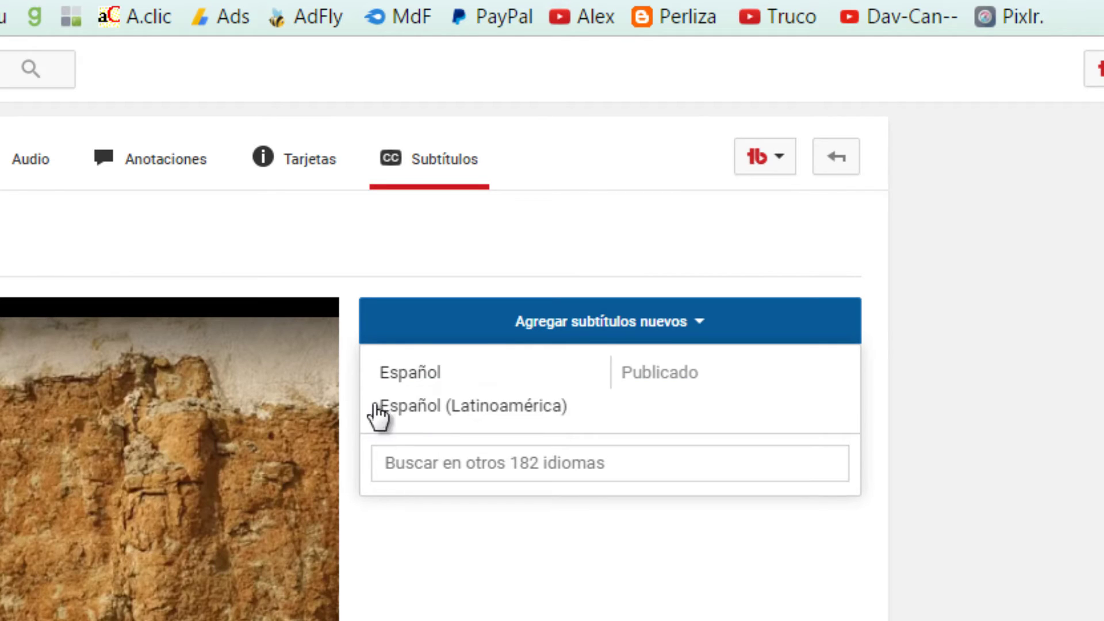
{"action": "left_click", "coordinate": [410, 465]}
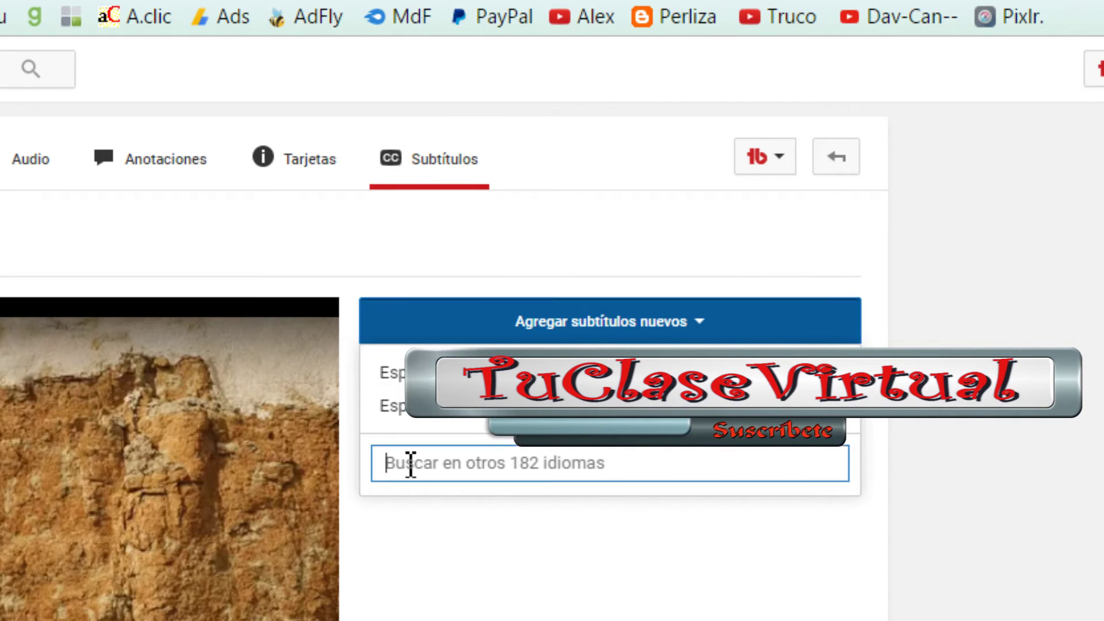
{"action": "type", "text": "I"}
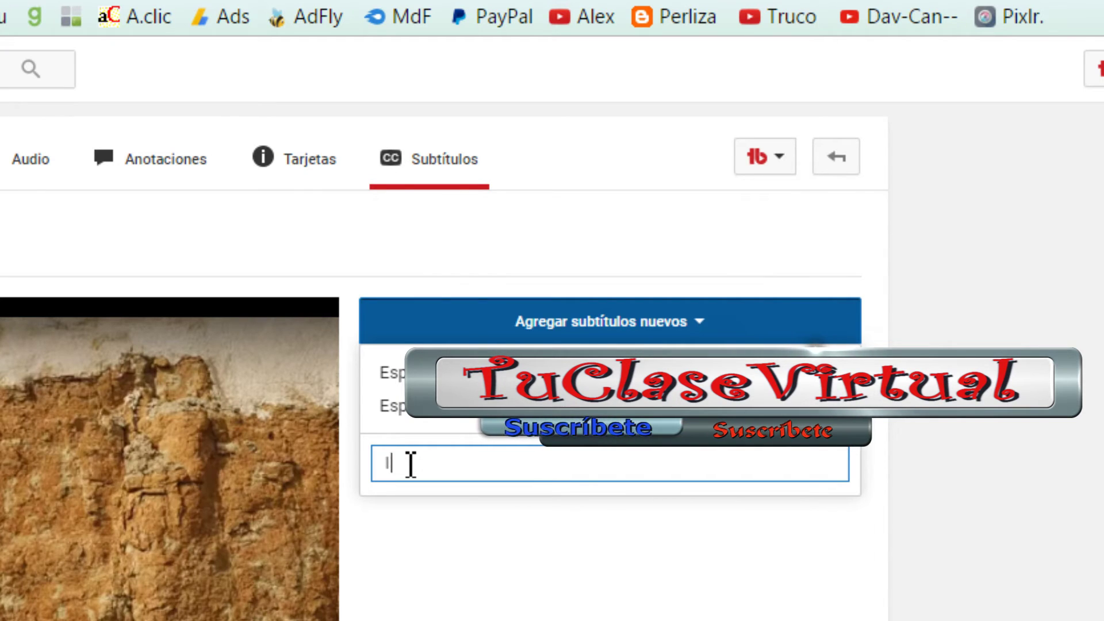
{"action": "type", "text": "NG"}
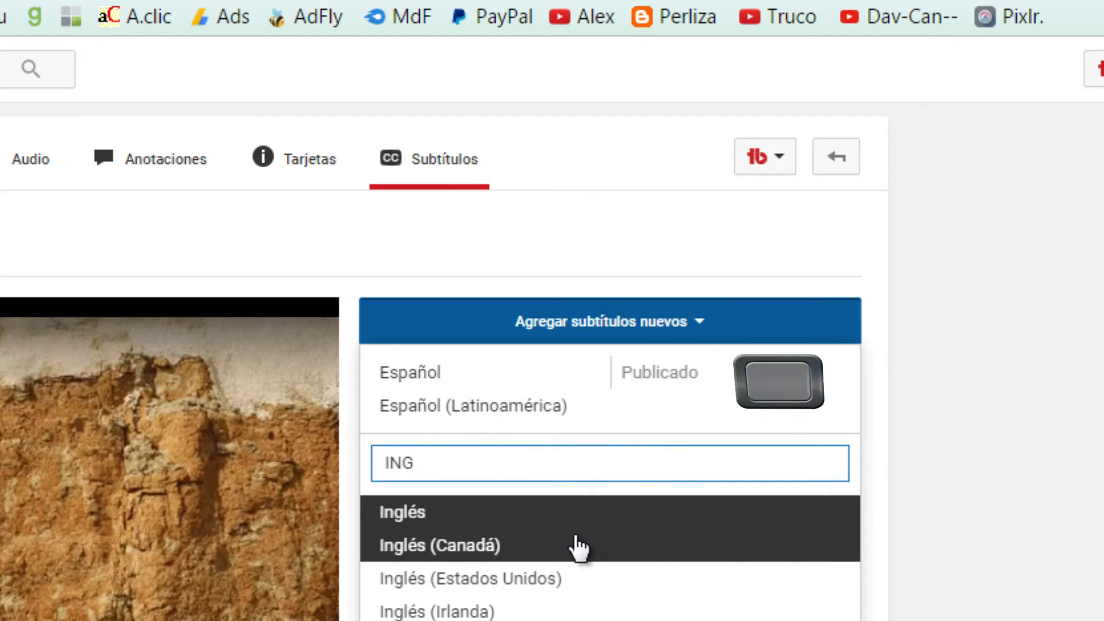
{"action": "left_click", "coordinate": [401, 518]}
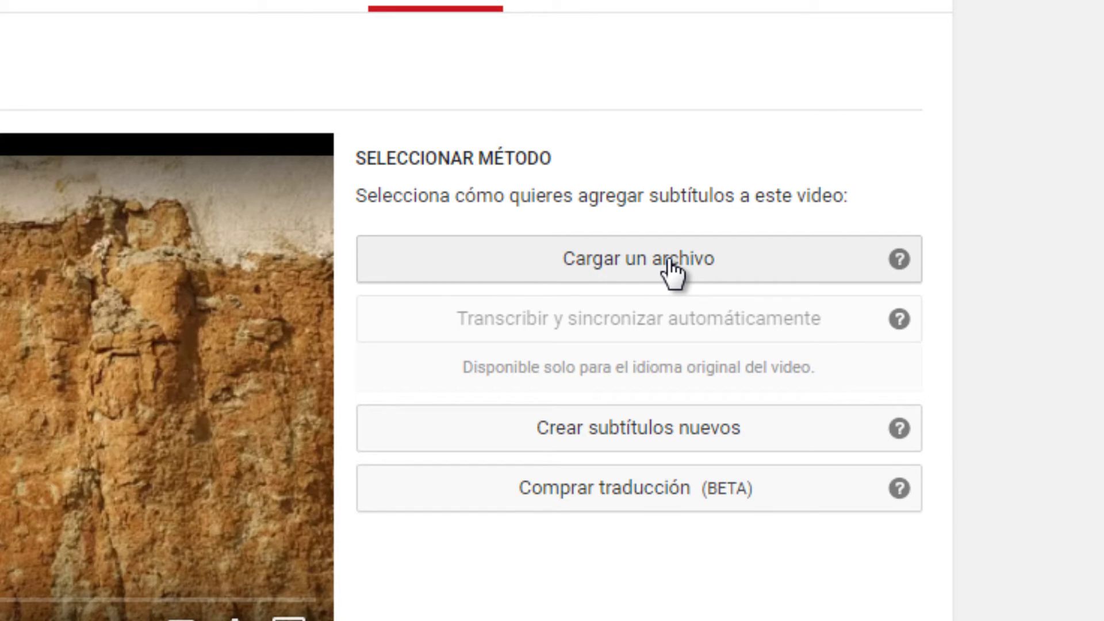
- Upload the subtitle file 7x7uIc1dBdU_0_en_0_es from the desktop folder SUBTITULOS FILTROS and publish the English subtitles
{"action": "left_click", "coordinate": [631, 252]}
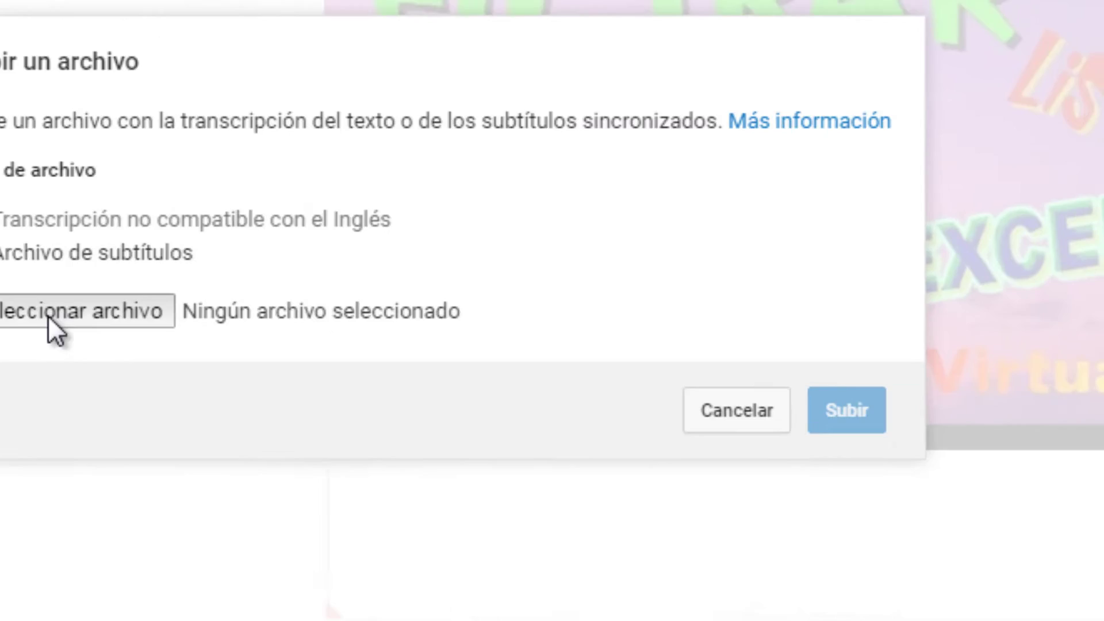
{"action": "left_click", "coordinate": [223, 371]}
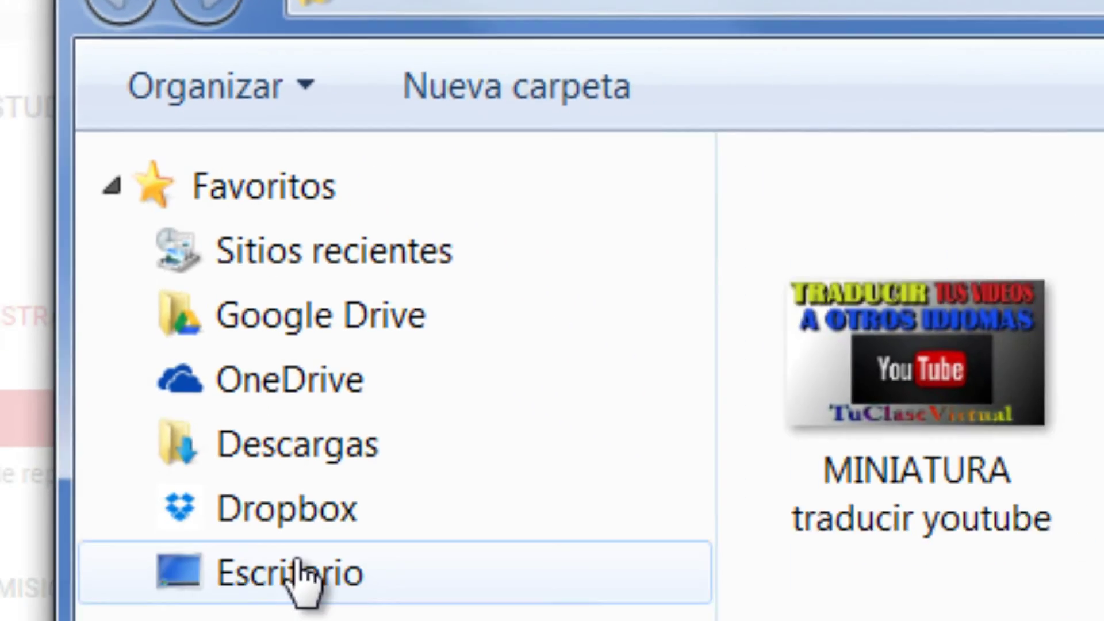
{"action": "left_click", "coordinate": [295, 578]}
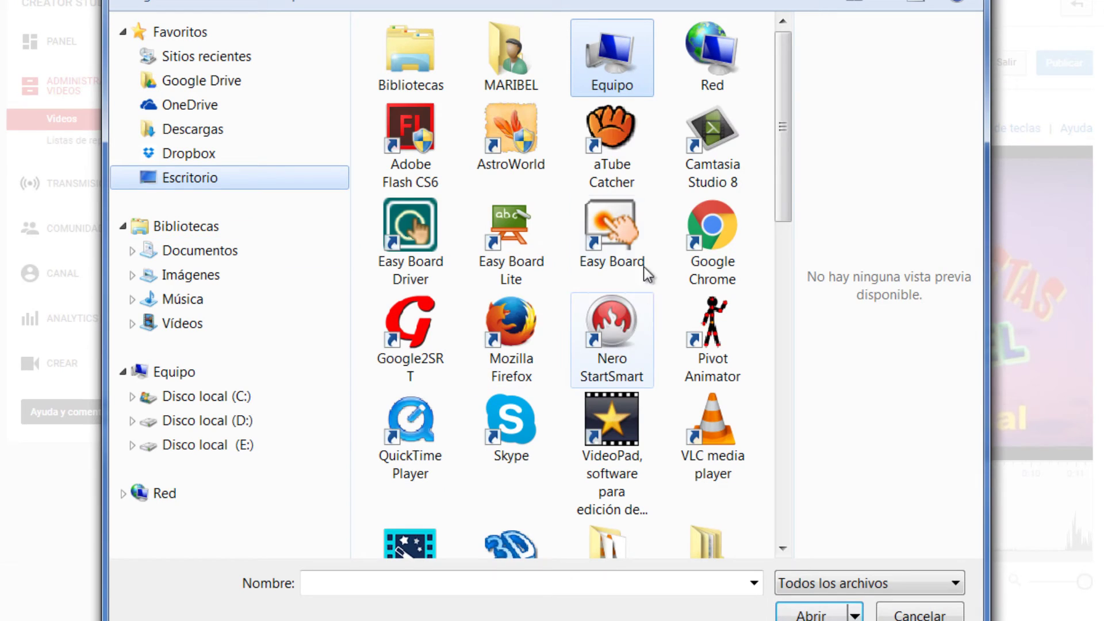
{"action": "left_click_drag", "start_coordinate": [788, 125], "coordinate": [788, 306]}
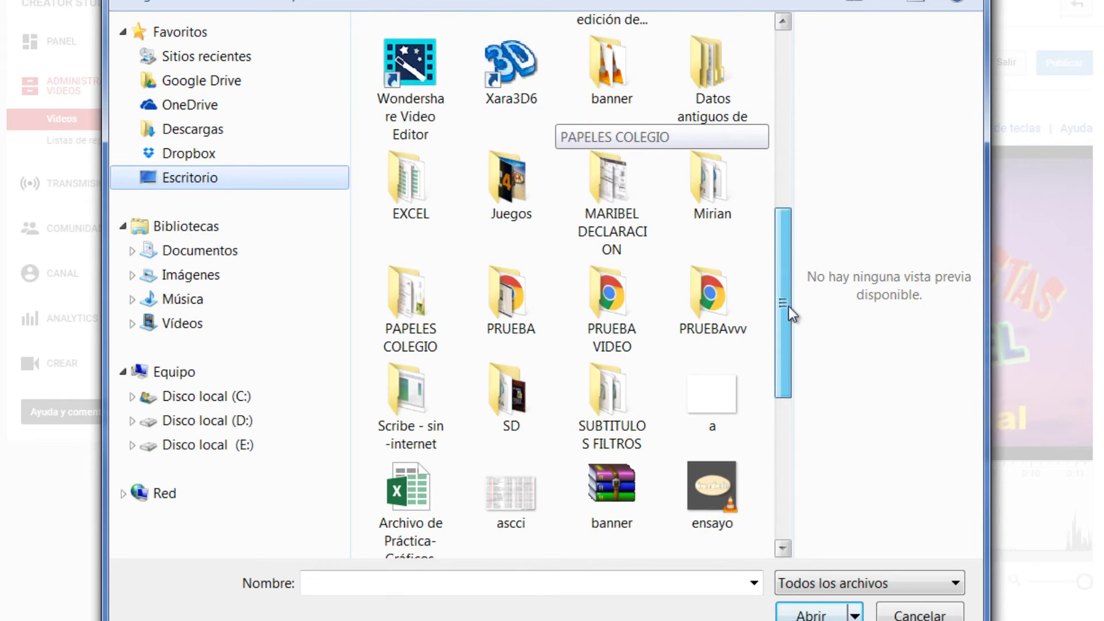
{"action": "double_click", "coordinate": [609, 400]}
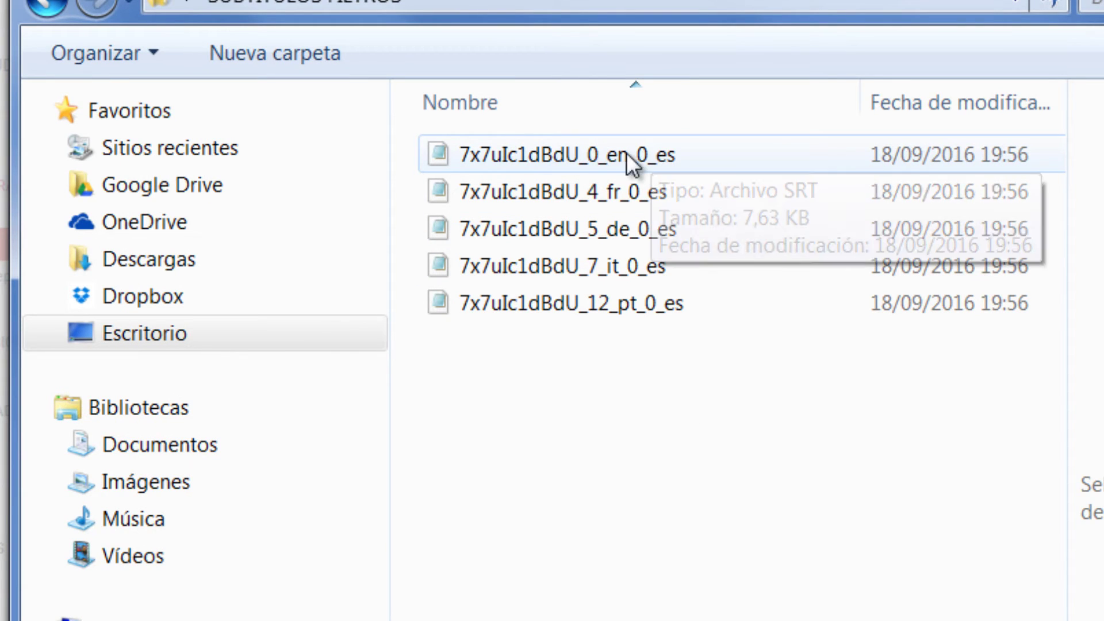
{"action": "left_click", "coordinate": [575, 151]}
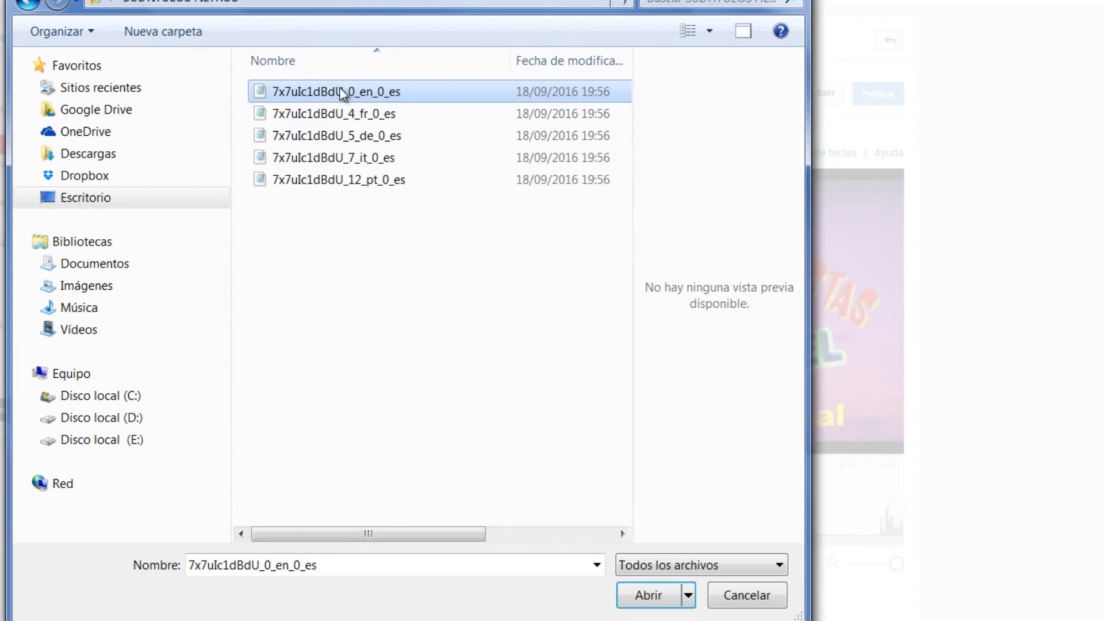
{"action": "left_click", "coordinate": [649, 595]}
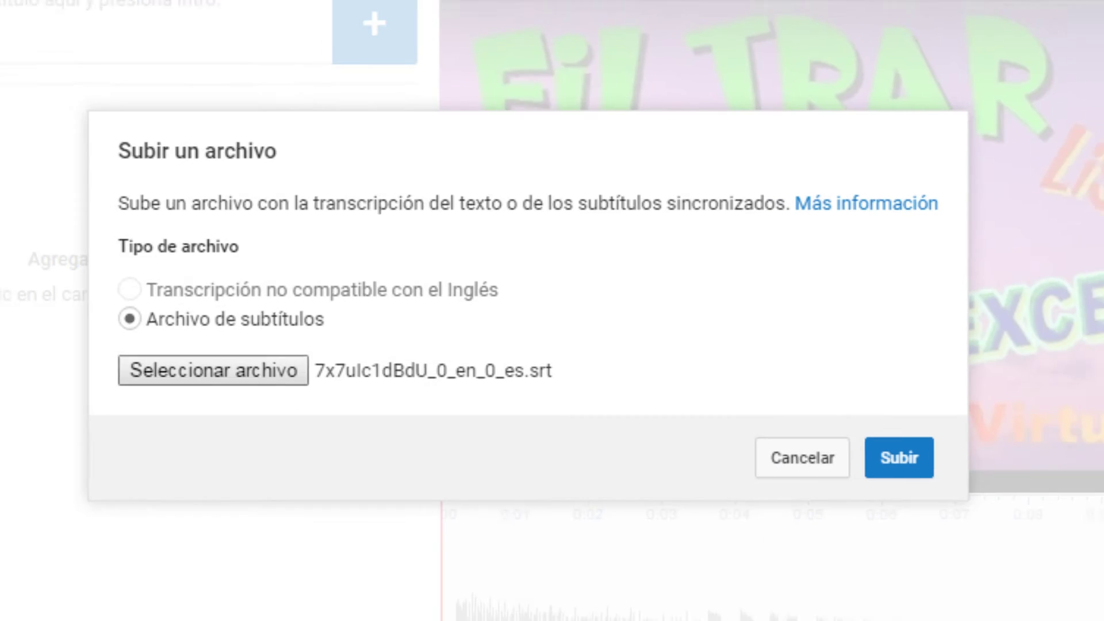
{"action": "left_click", "coordinate": [921, 463]}
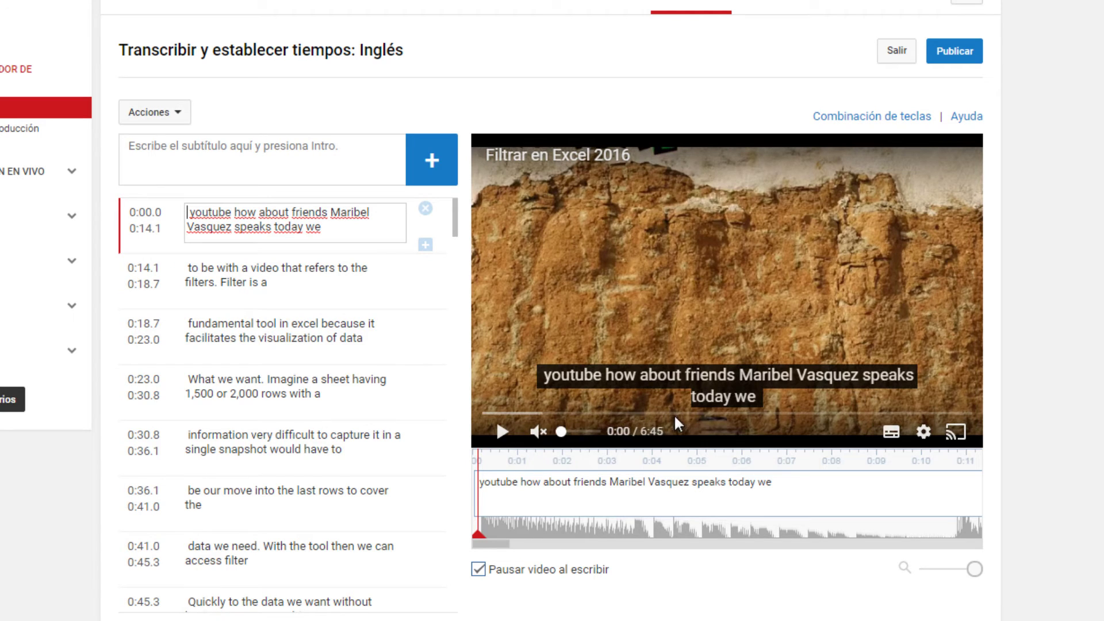
{"action": "left_click", "coordinate": [956, 53]}
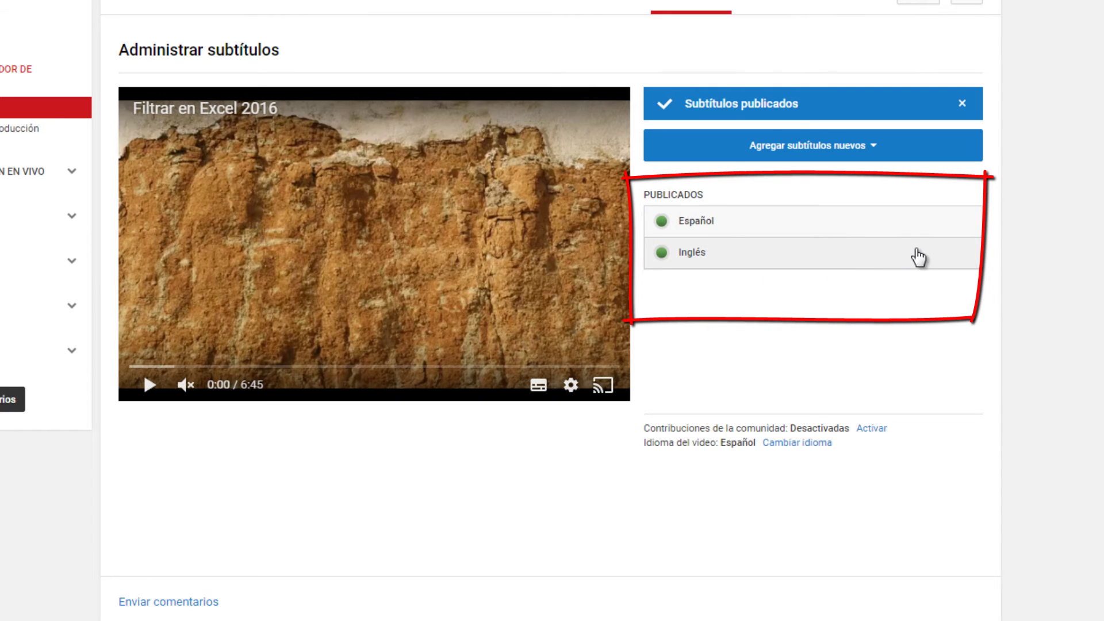
- Add new subtitles to the video in Alemán, finding the language with the search text "AL"
{"action": "left_click", "coordinate": [826, 151]}
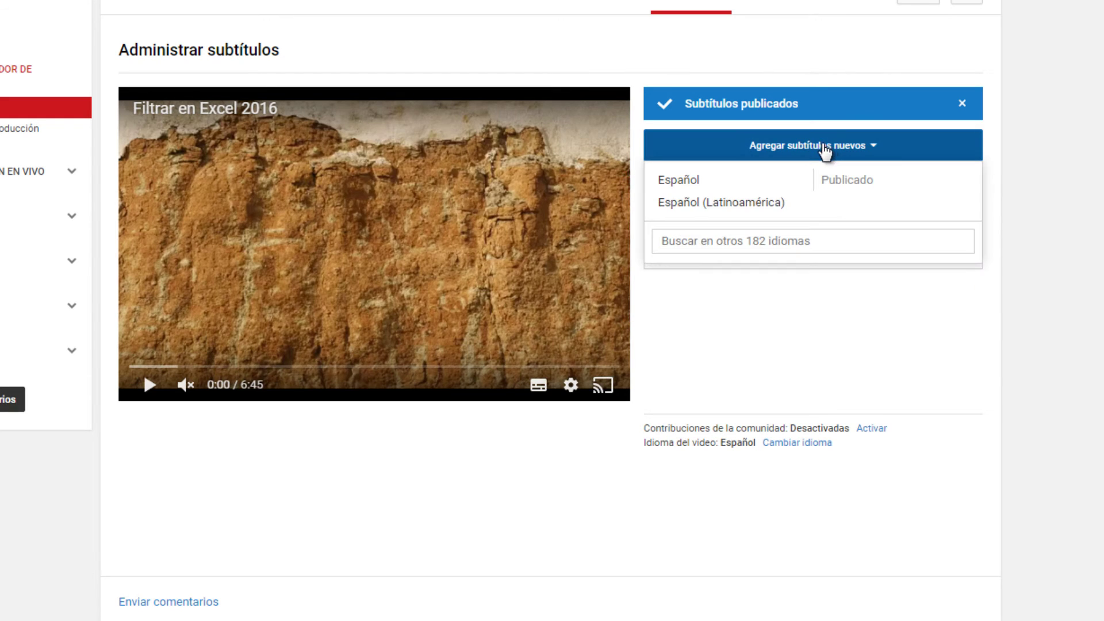
{"action": "left_click", "coordinate": [687, 242]}
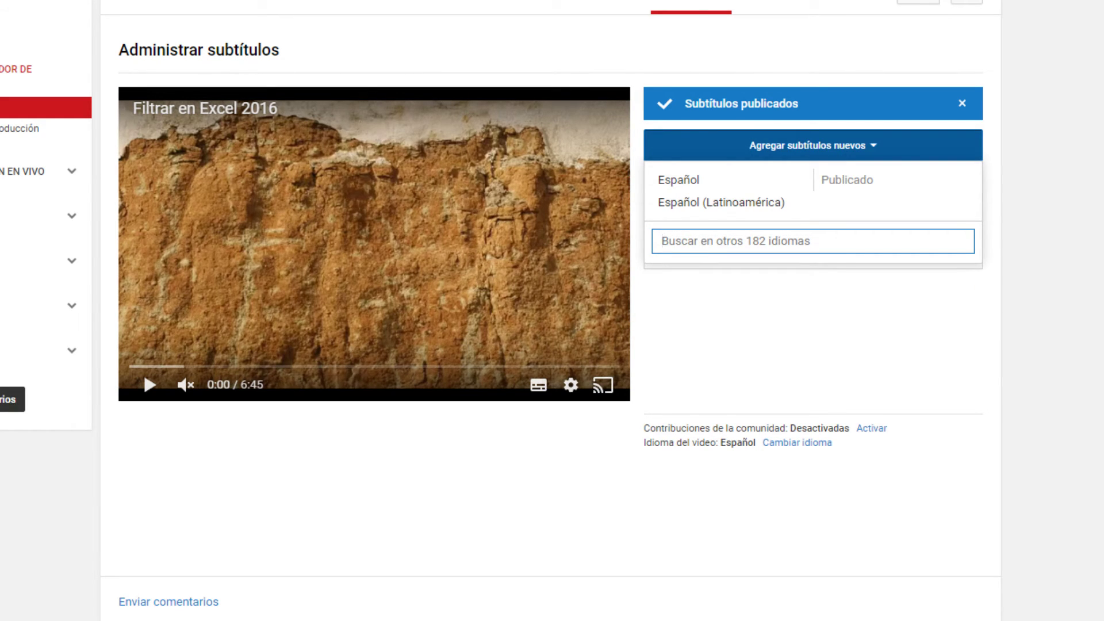
{"action": "type", "text": "AL"}
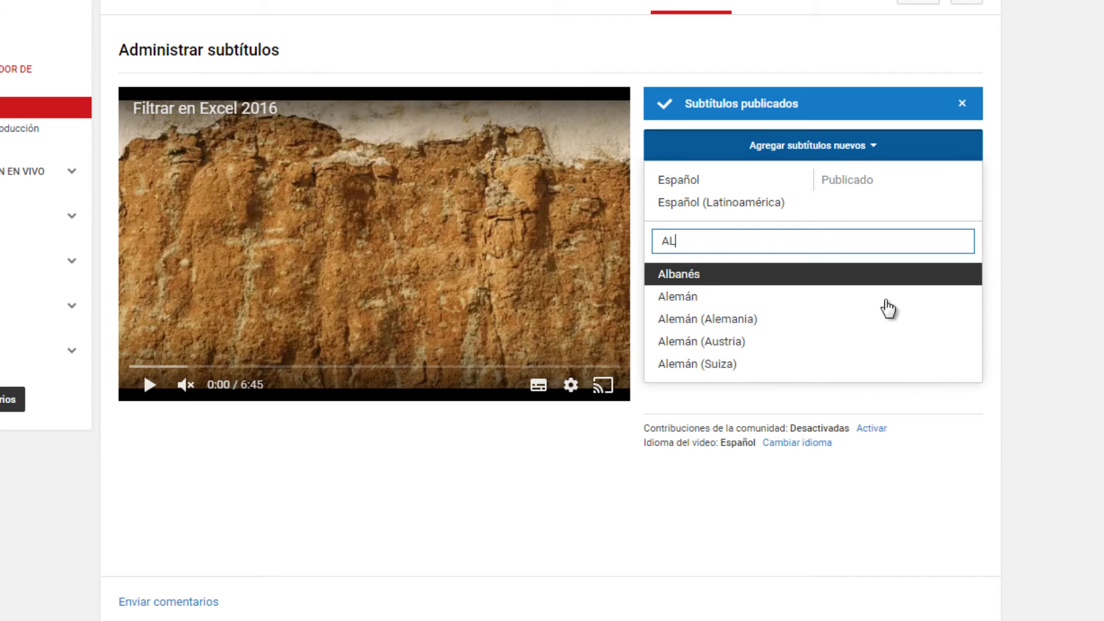
{"action": "left_click", "coordinate": [671, 300]}
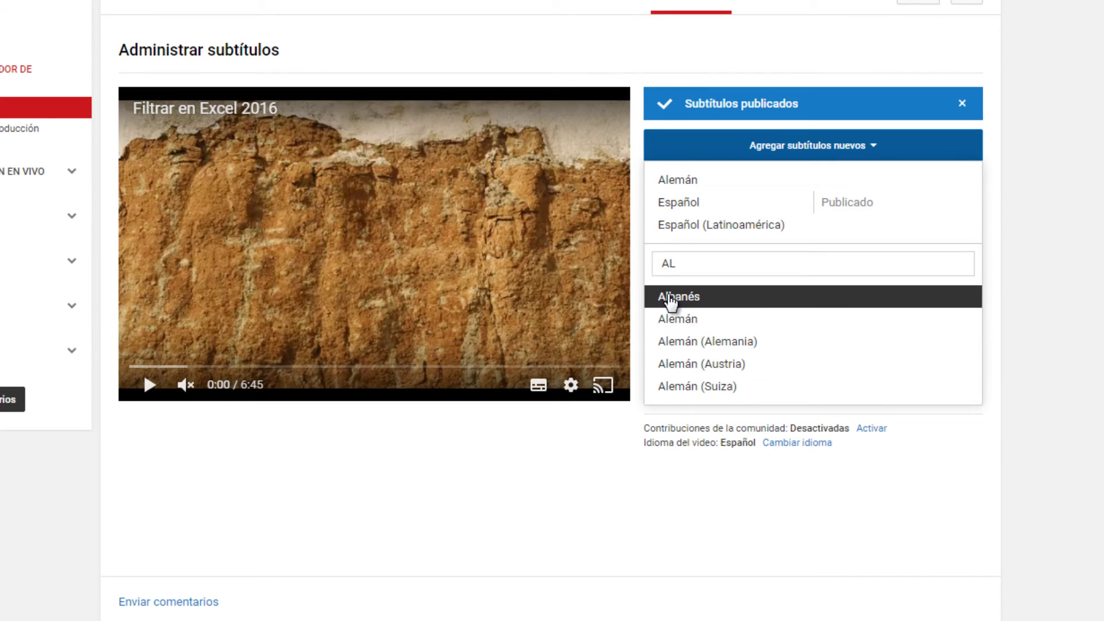
{"action": "left_click", "coordinate": [667, 322]}
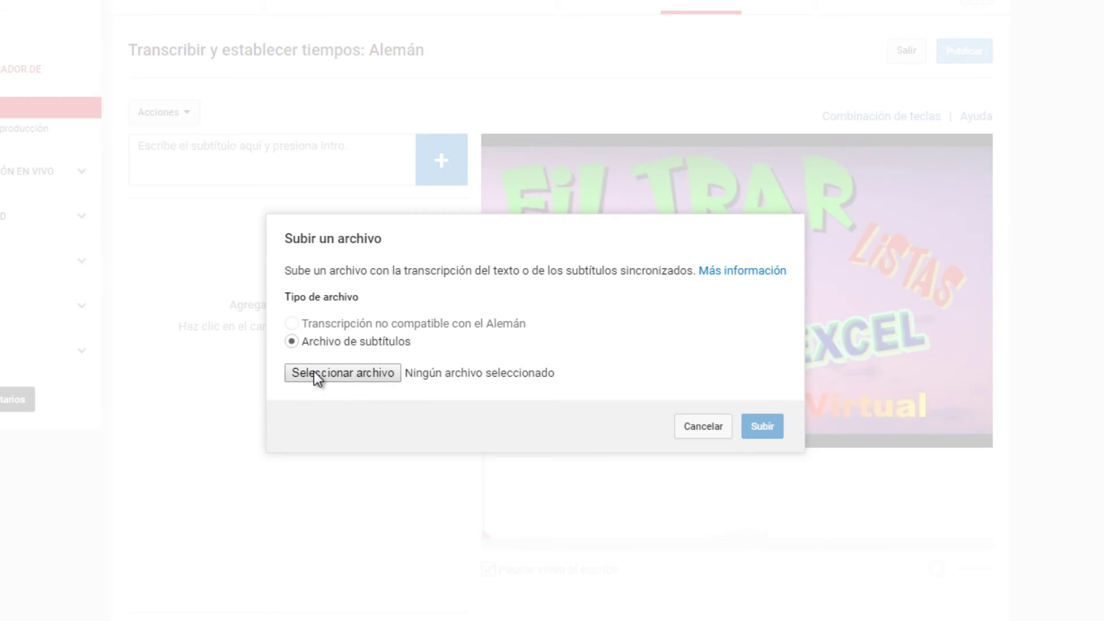
- Select 7x7uIc1dBdU_5_de_0_es as the file to upload for the German subtitles
{"action": "left_click", "coordinate": [314, 371]}
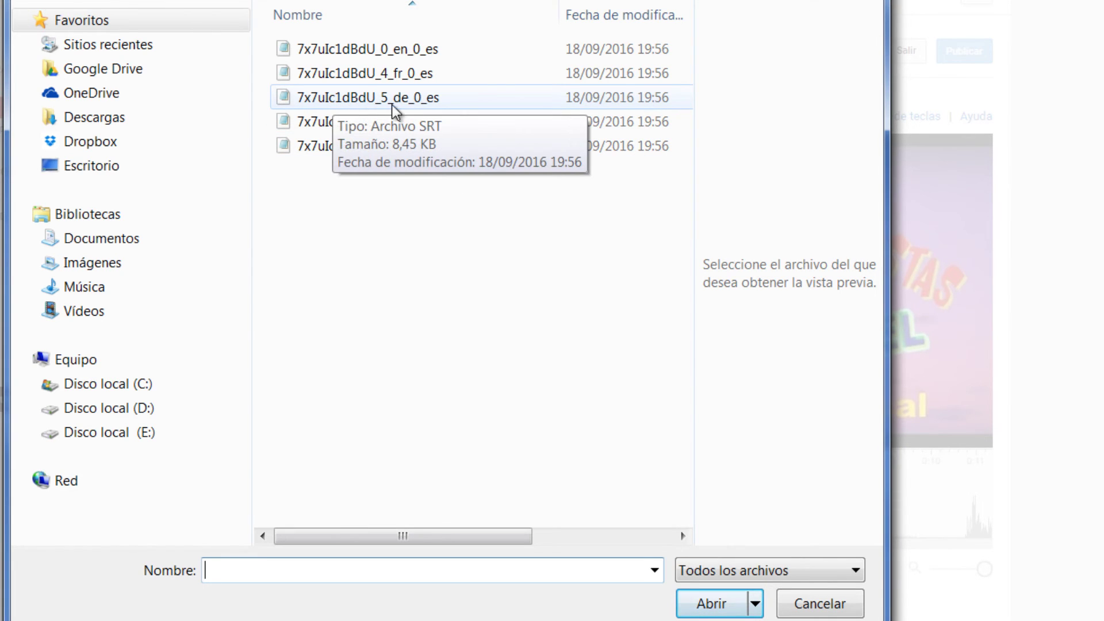
{"action": "left_click", "coordinate": [374, 101]}
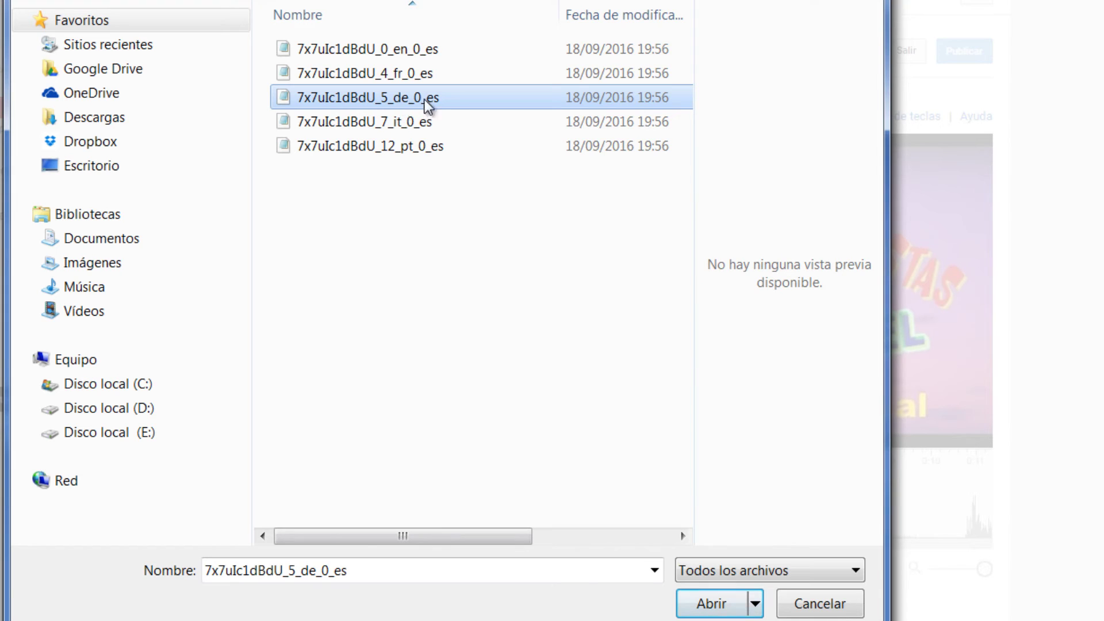
{"action": "left_click", "coordinate": [716, 608]}
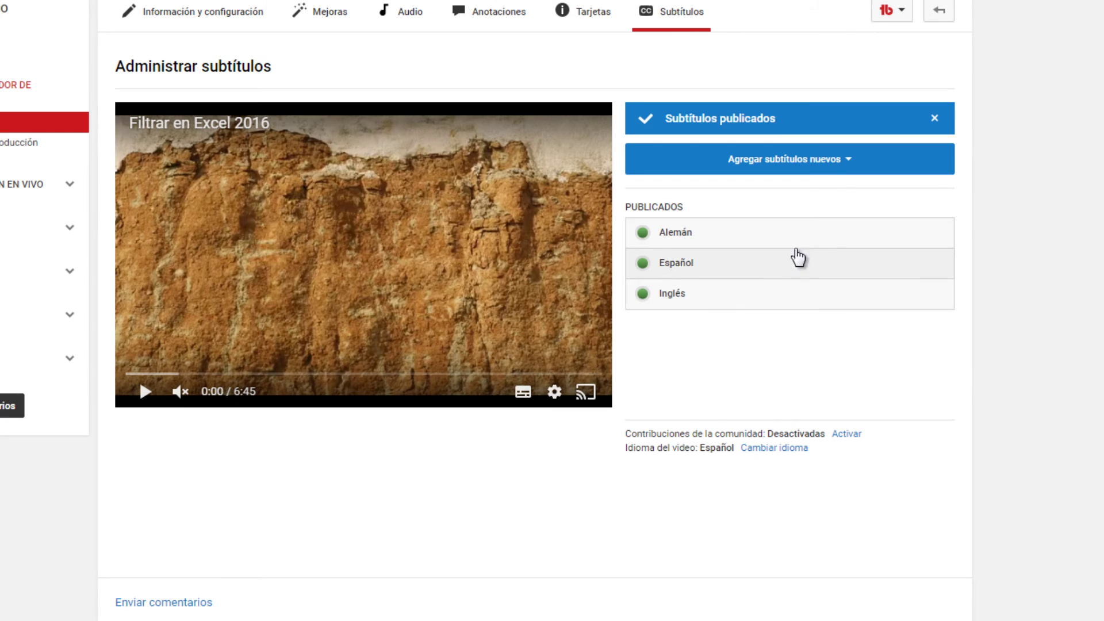
- Open the language search for adding further new subtitles to the video
{"action": "left_click", "coordinate": [799, 168]}
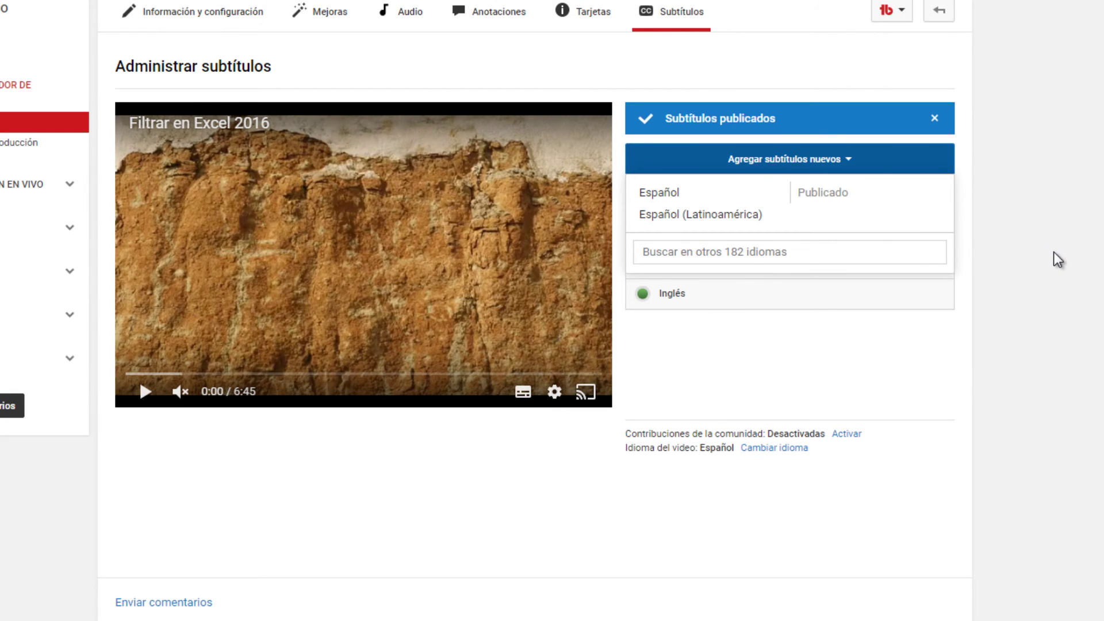
{"action": "left_click", "coordinate": [657, 256]}
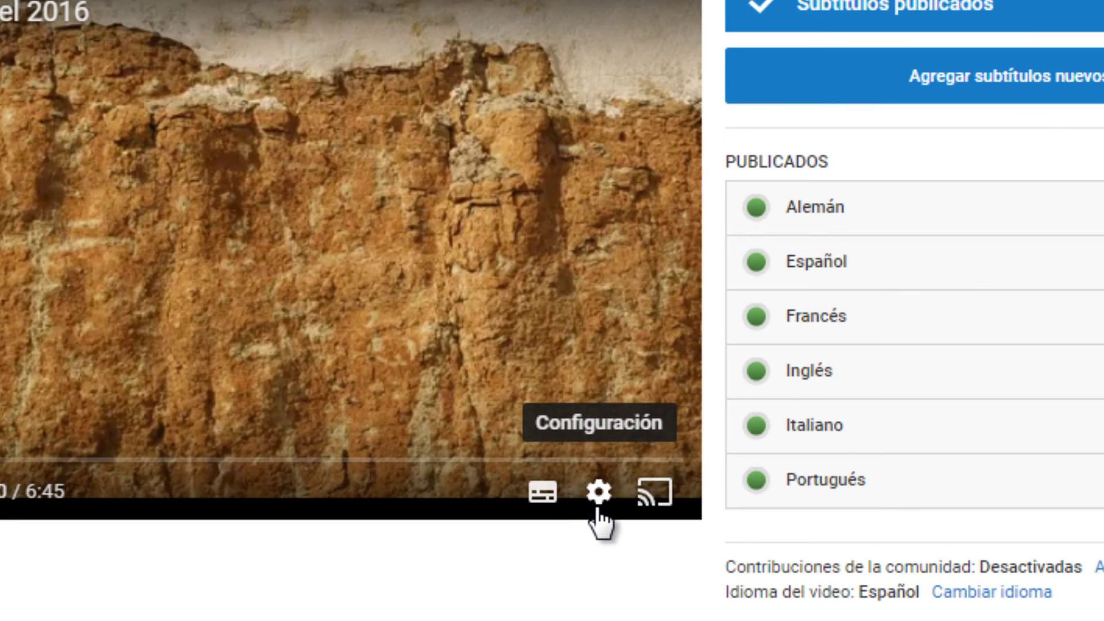
- Examine the list of subtitle languages offered in the video player's settings
{"action": "left_click", "coordinate": [598, 506]}
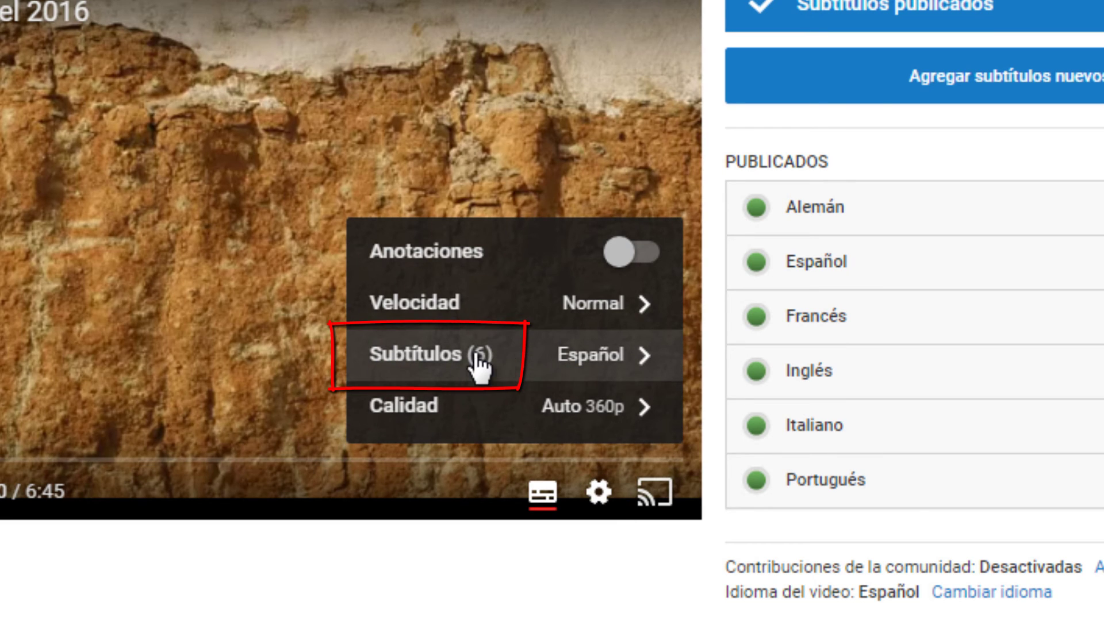
{"action": "left_click", "coordinate": [436, 348]}
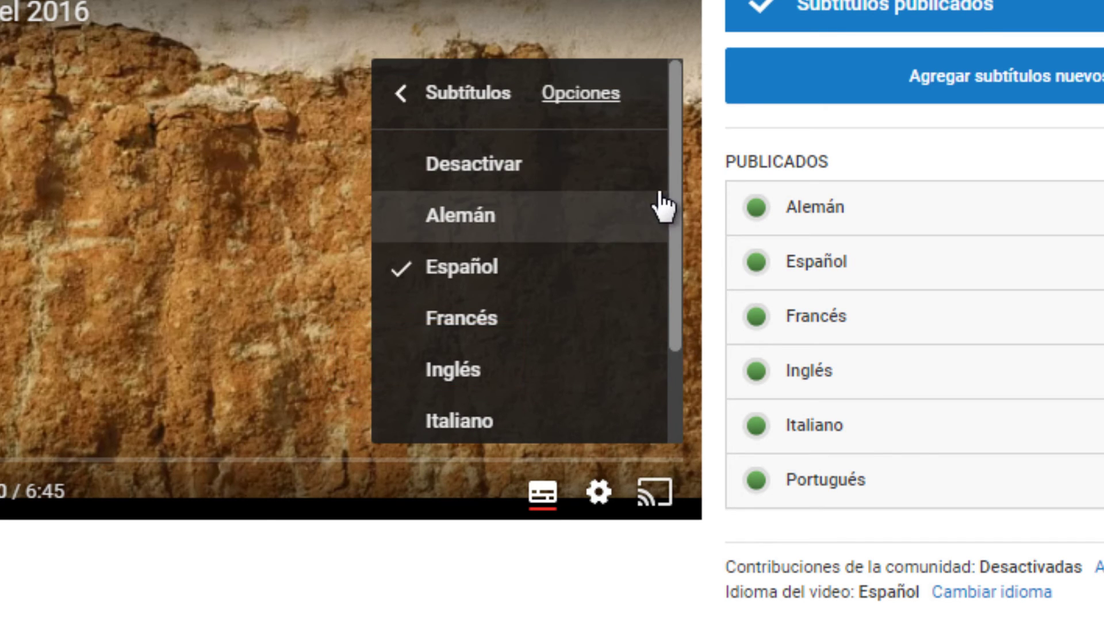
{"action": "left_click_drag", "start_coordinate": [675, 189], "coordinate": [679, 271]}
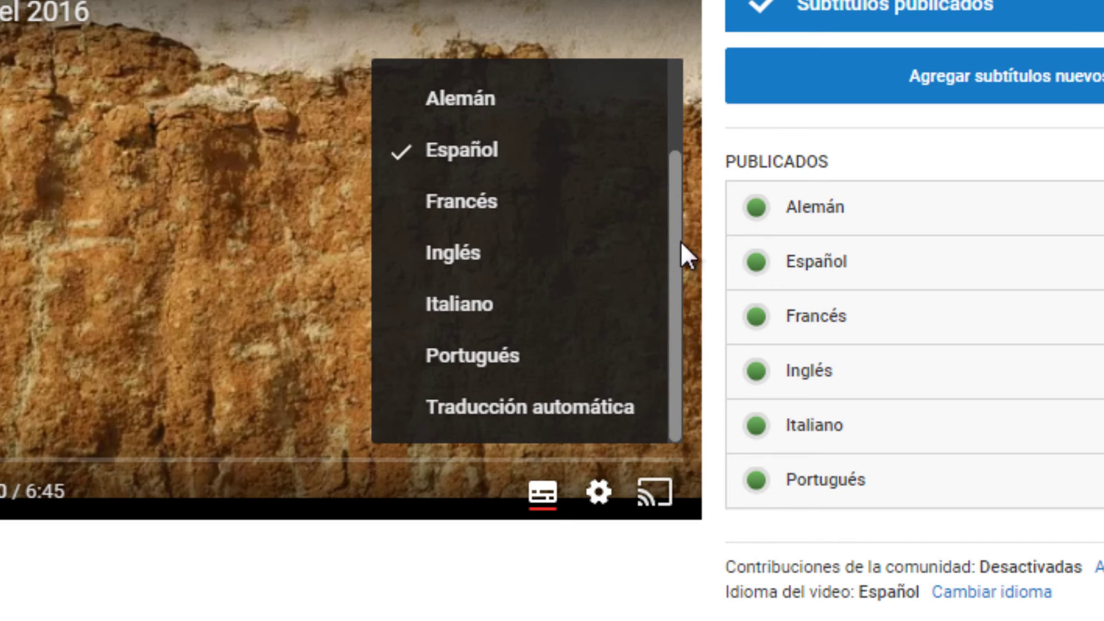
{"action": "scroll", "coordinate": [682, 173], "scroll_direction": "up", "scroll_amount": 2}
{"action": "scroll", "coordinate": [676, 249], "scroll_direction": "down", "scroll_amount": 3}
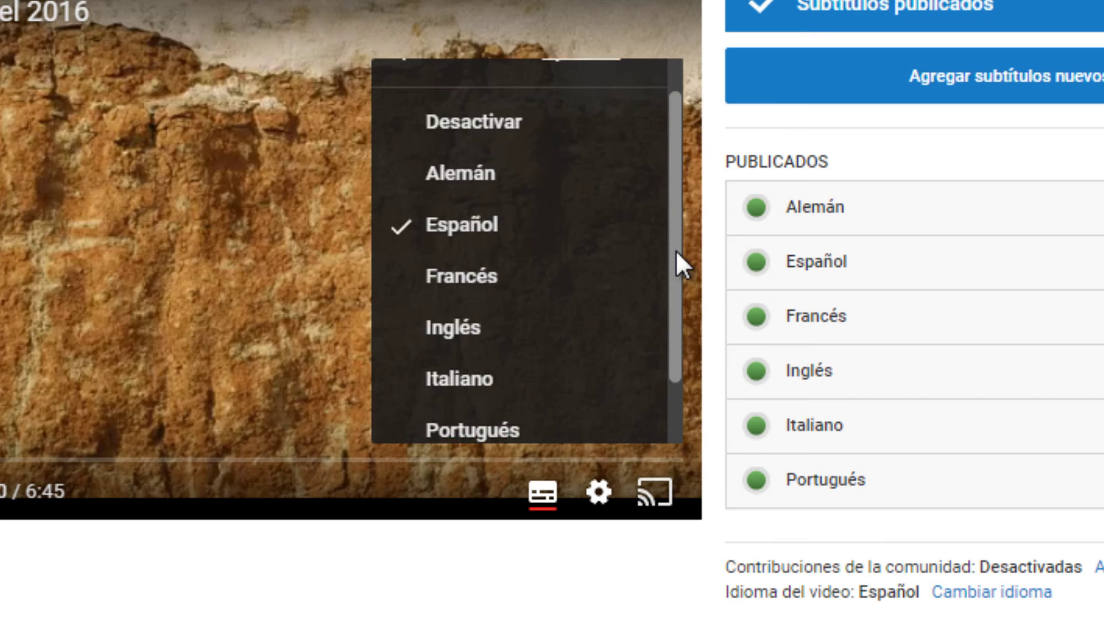